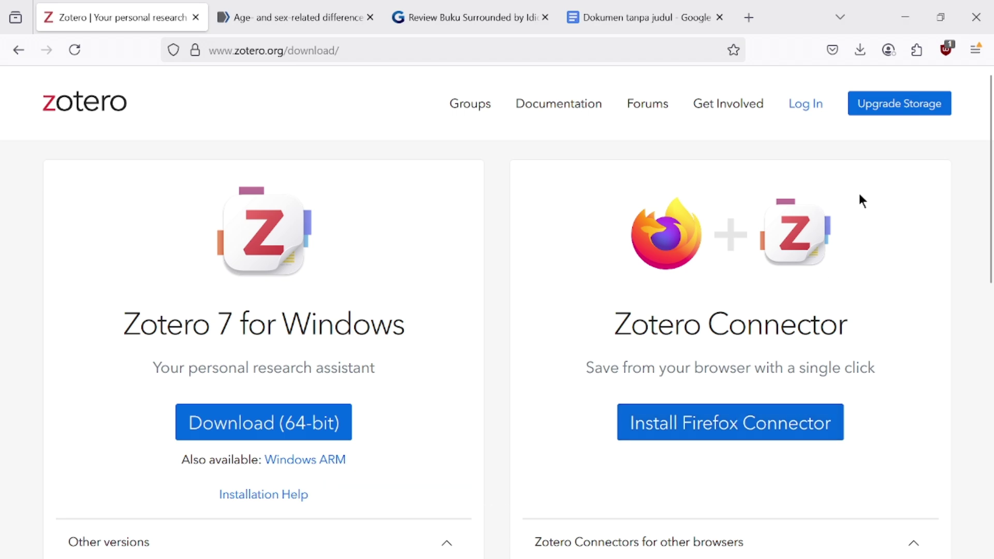
Check the browser's installed extensions for the Zotero Connector
click(914, 60)
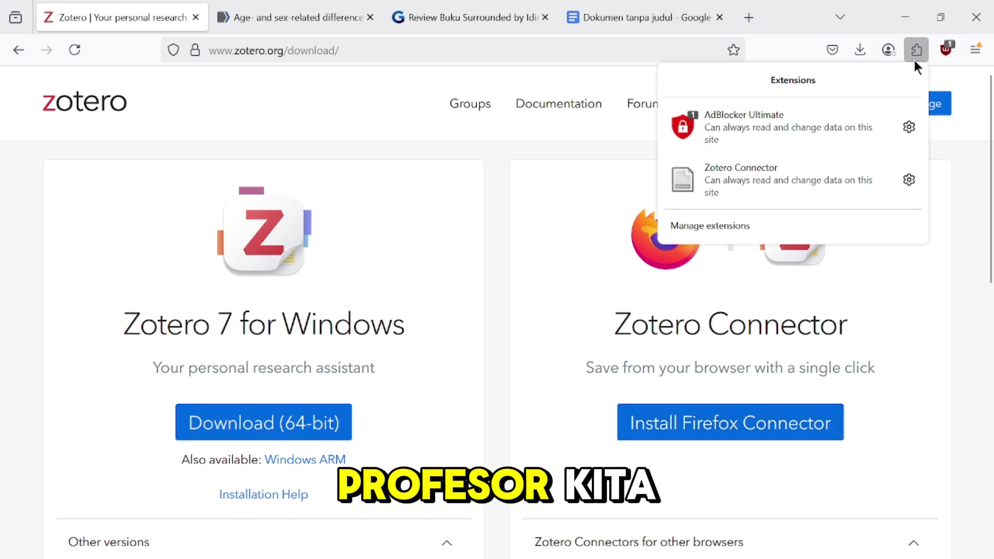
click(919, 49)
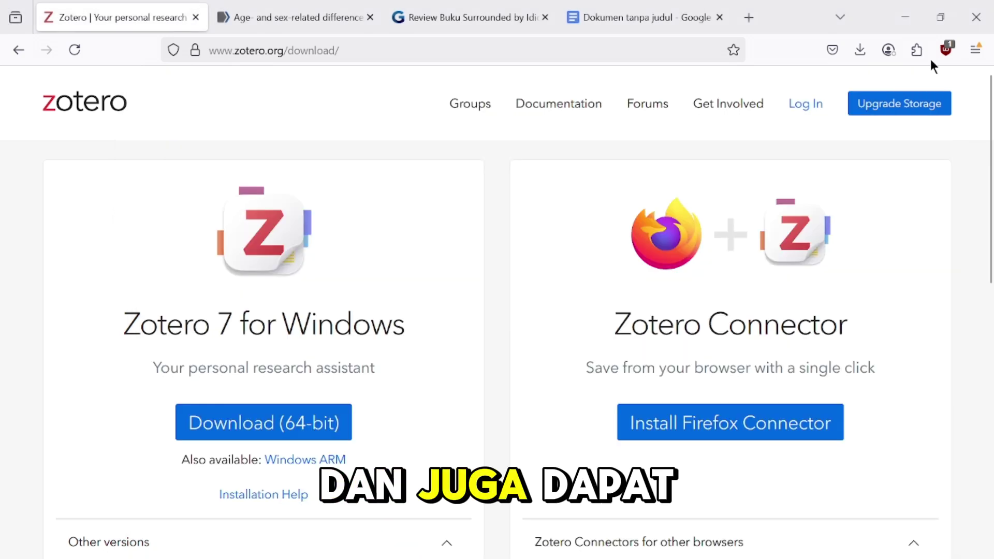
click(916, 50)
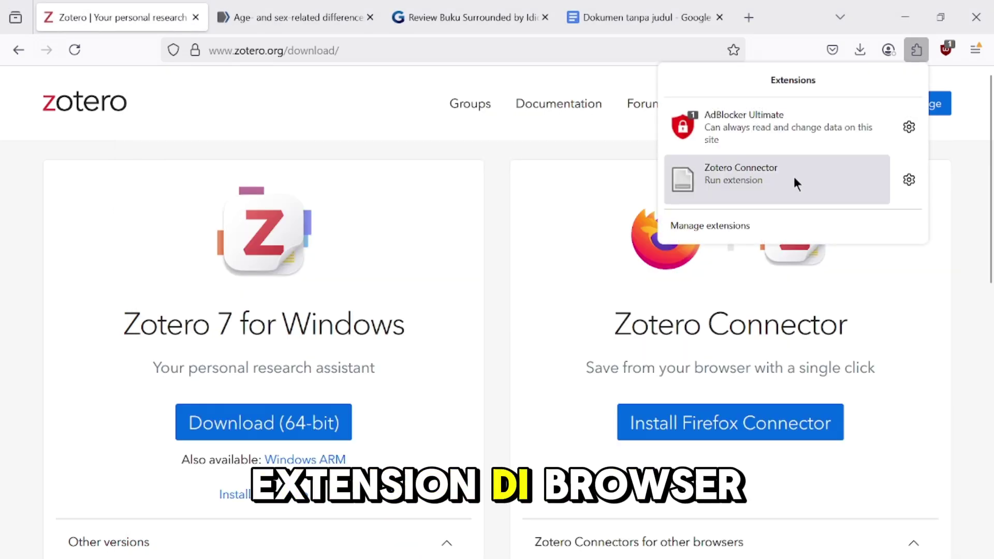
click(470, 198)
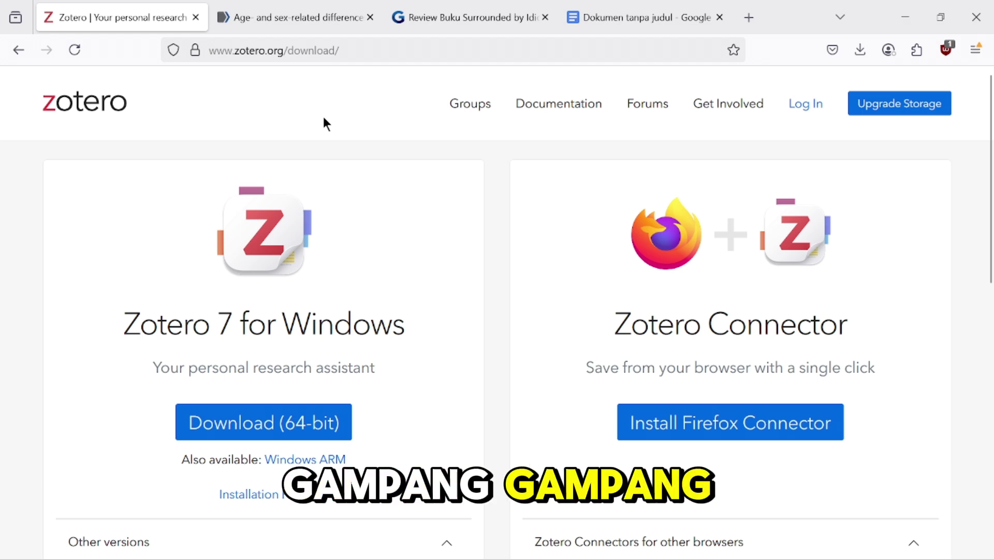
Save the PubMed article on community-acquired pneumonia to My Library with the Zotero Connector and check its entry in Zotero
click(299, 7)
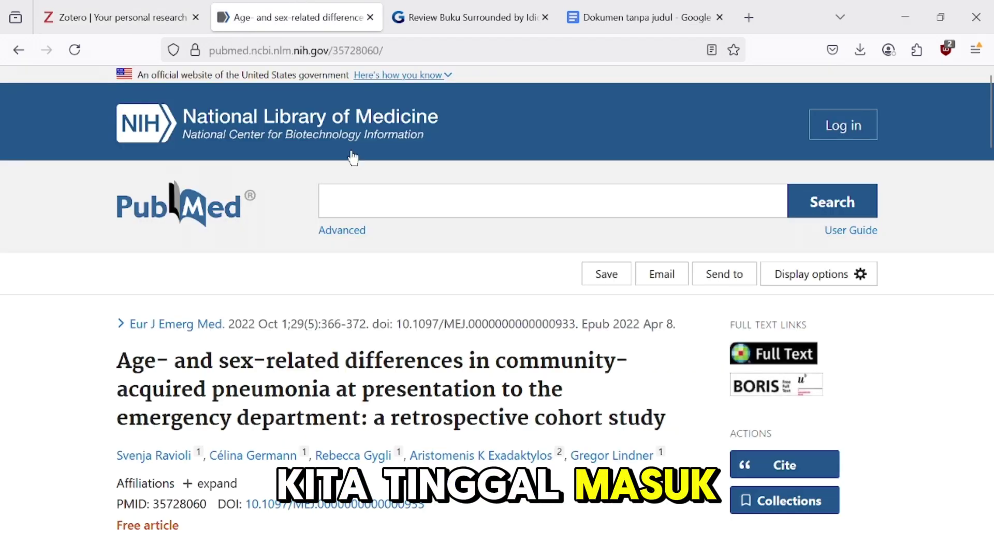
click(916, 51)
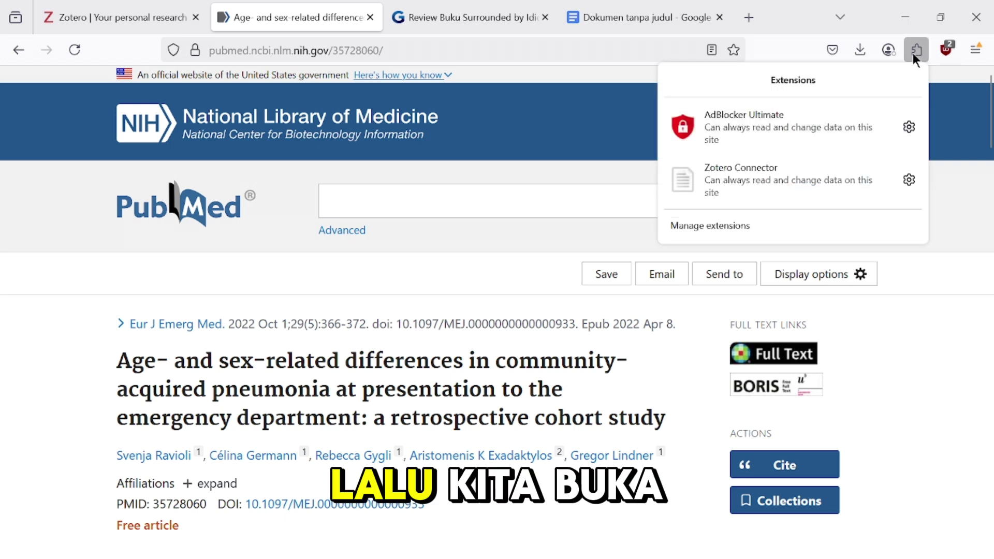
click(764, 182)
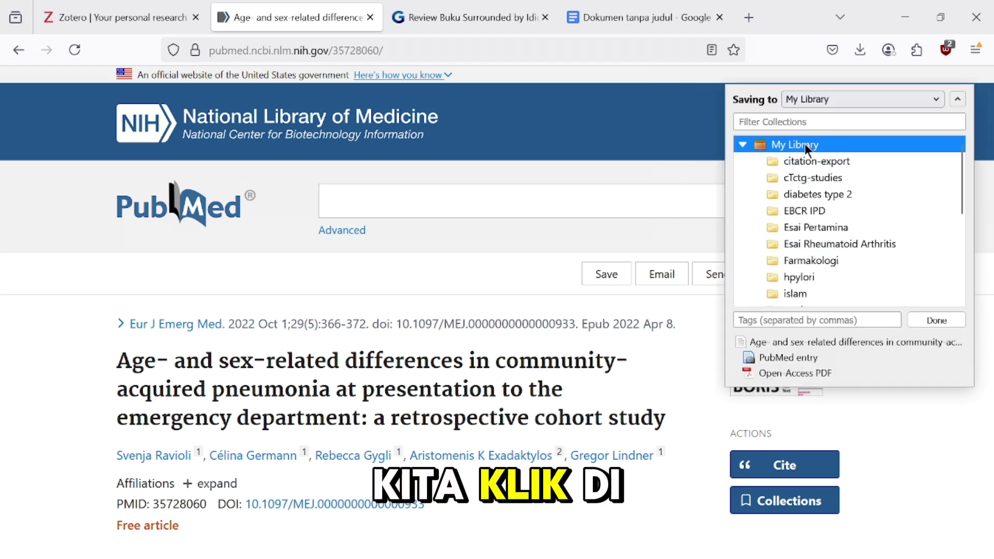
click(932, 320)
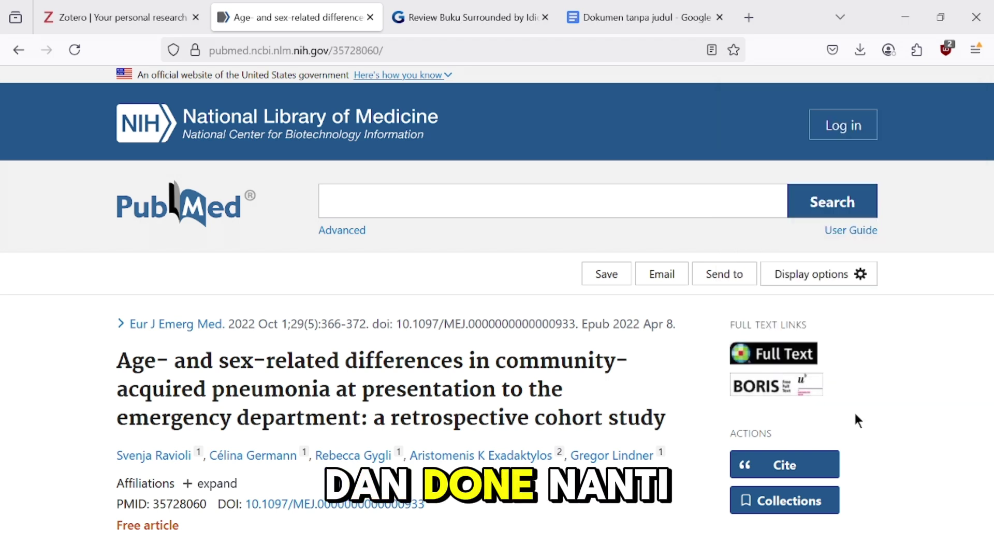
key(alt+Tab)
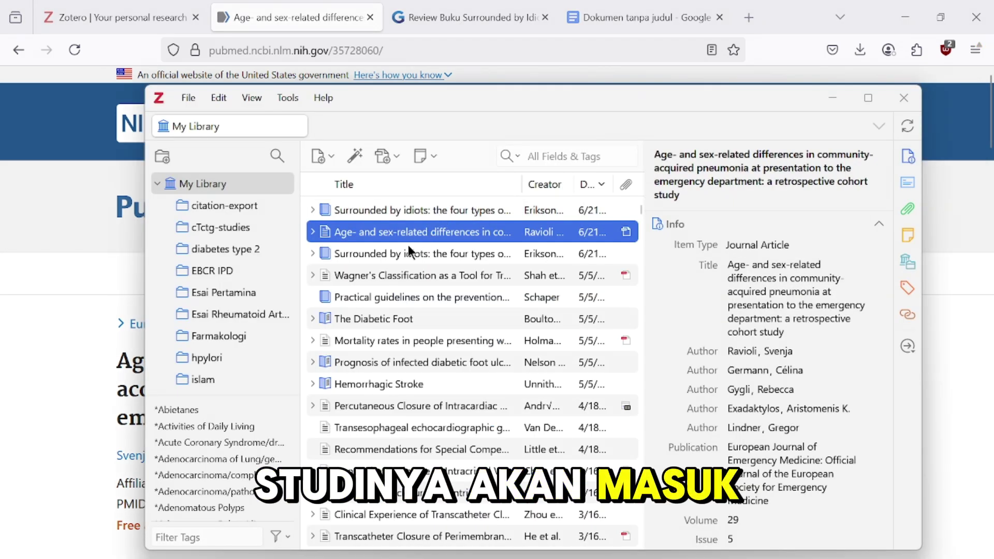
key(alt+Tab)
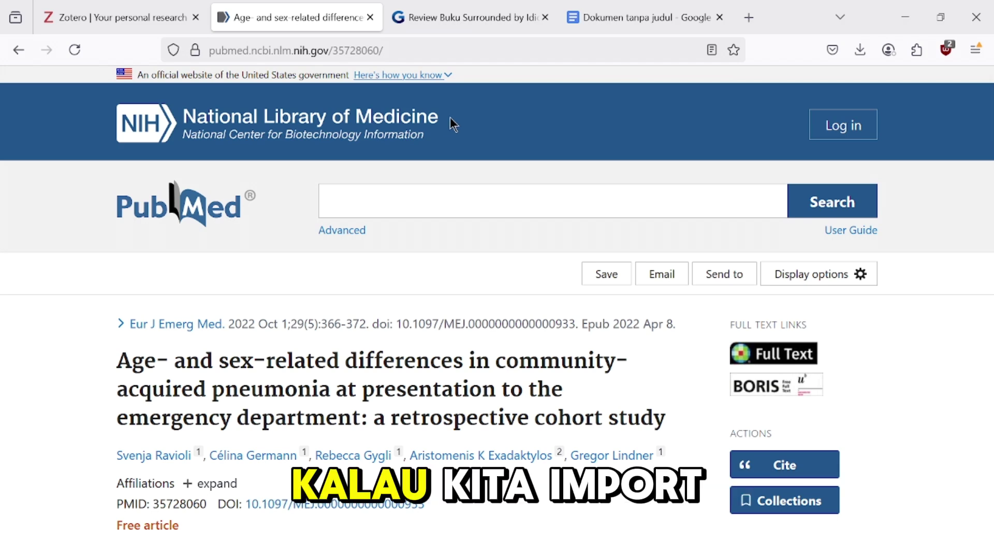
click(472, 16)
click(920, 50)
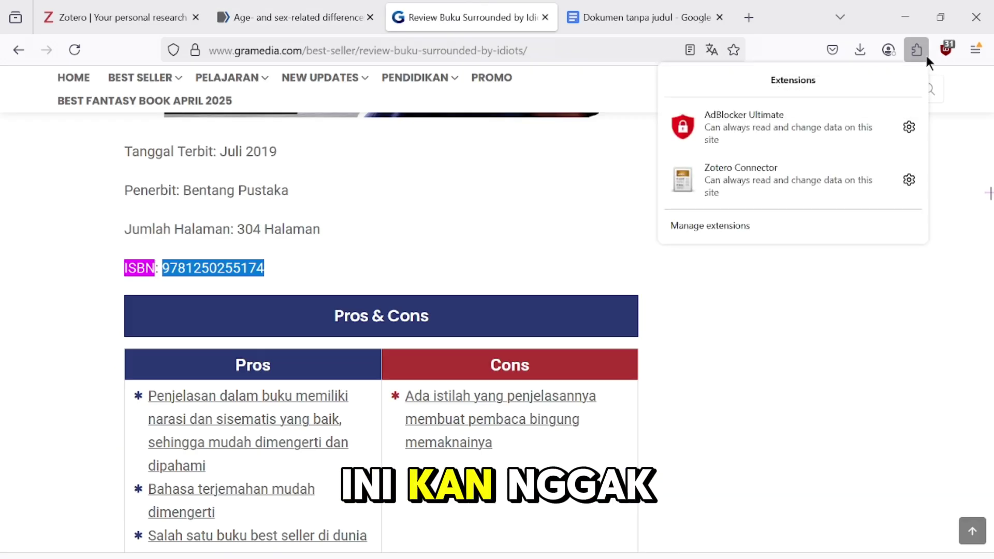
click(555, 214)
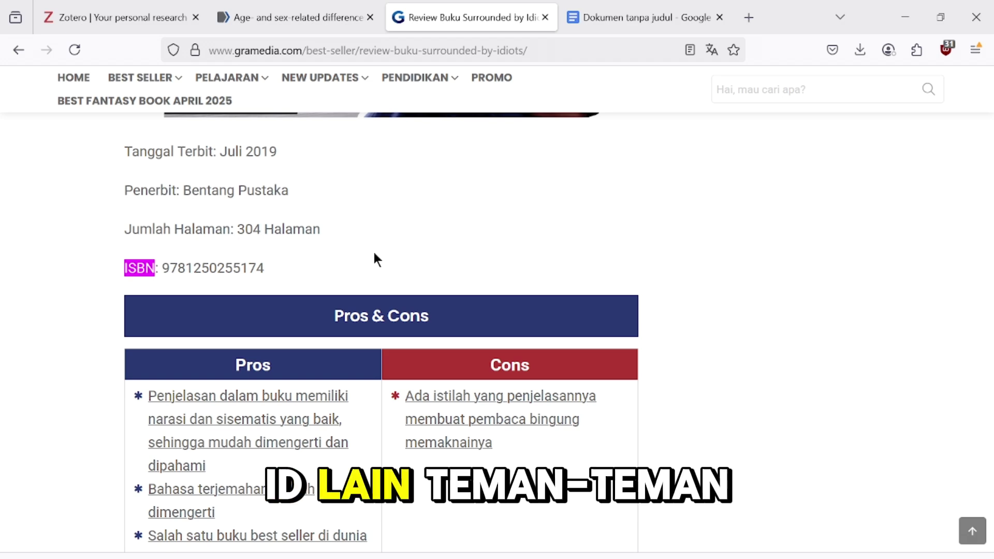
double_click(240, 267)
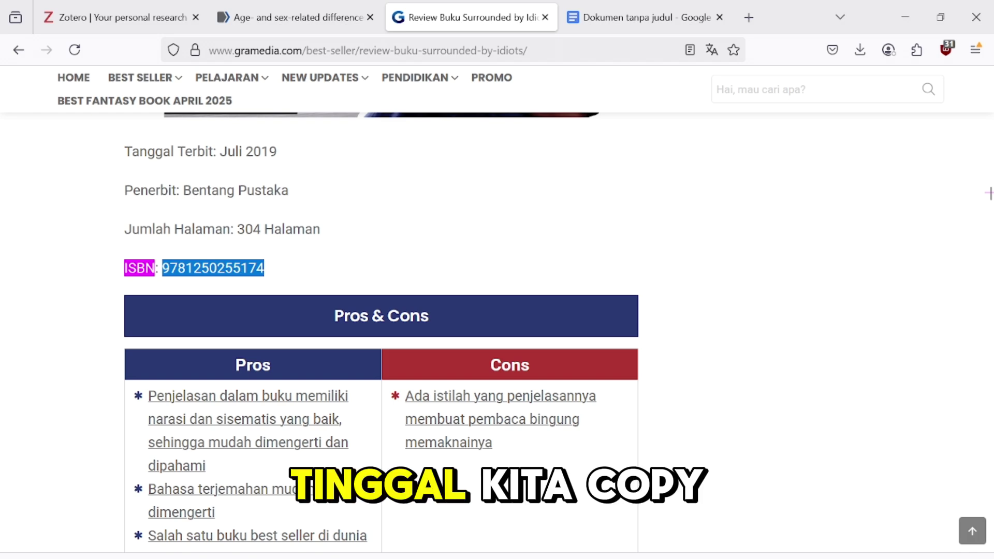
key(alt+Tab)
click(354, 155)
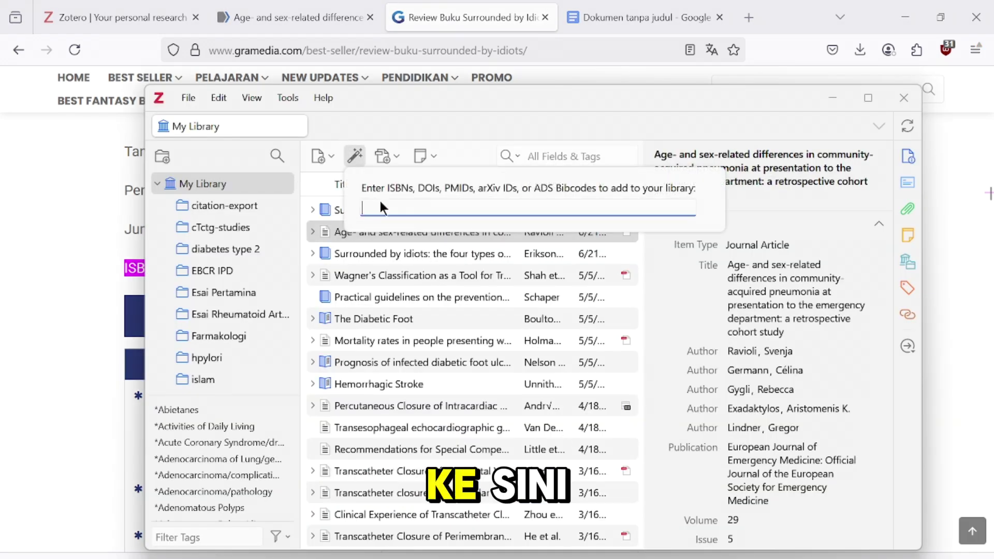
key(Return)
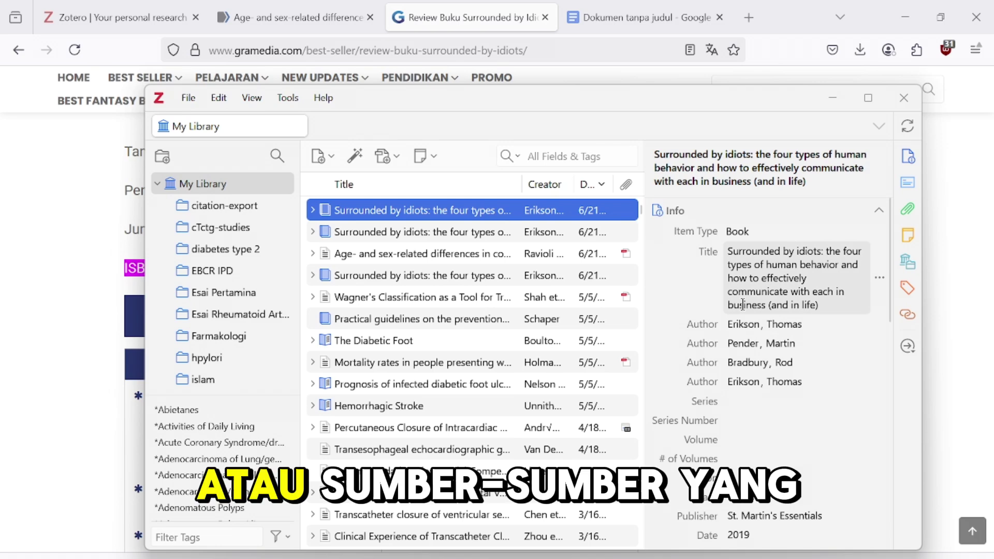
scroll(754, 422, down, 2)
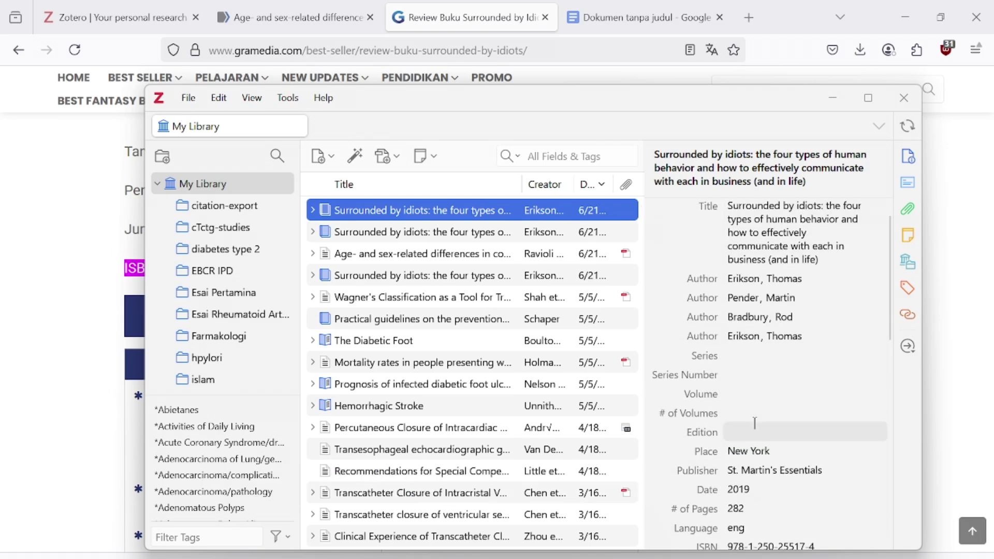
scroll(755, 422, down, 15)
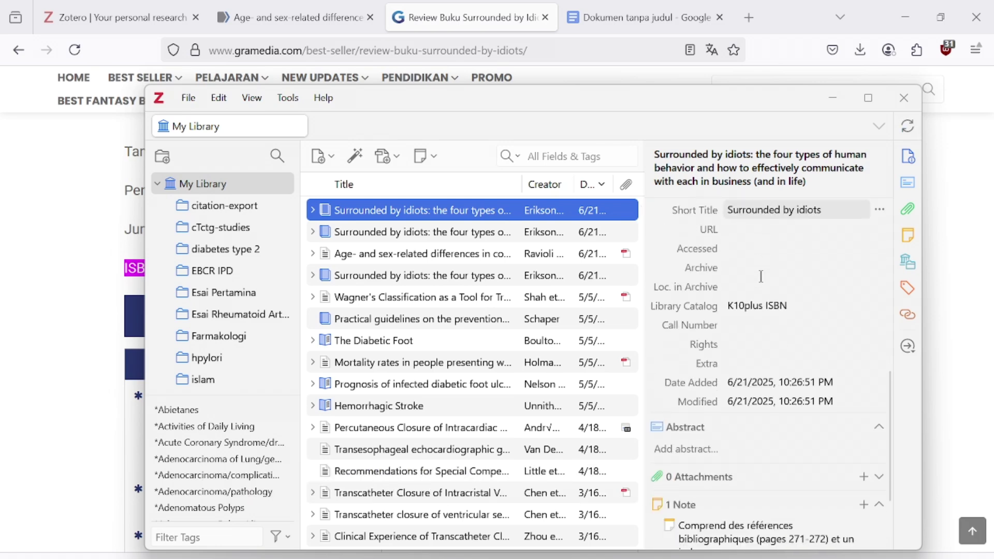
Clear all content from the open Google Docs document and write the sentence "Ini dari jurnal."
click(619, 17)
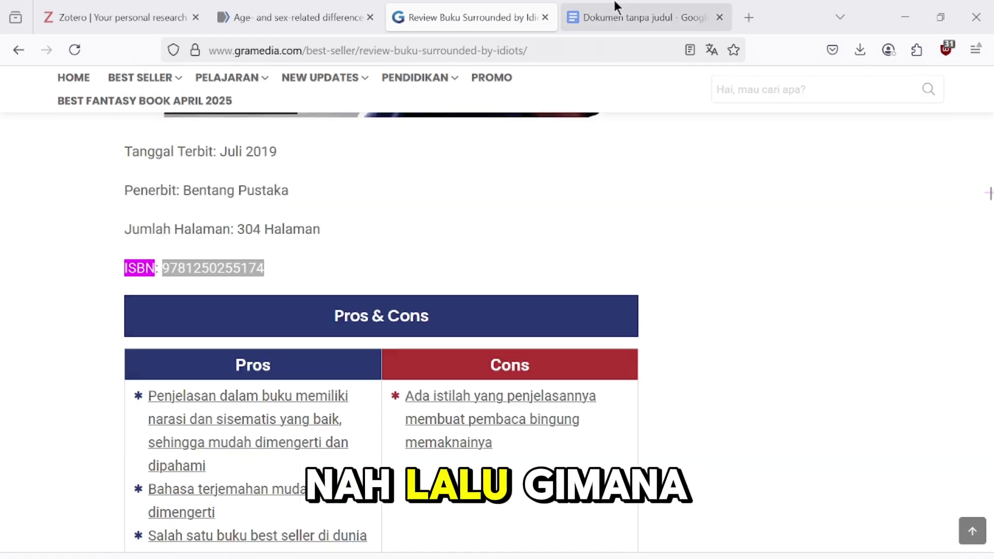
key(ctrl+a)
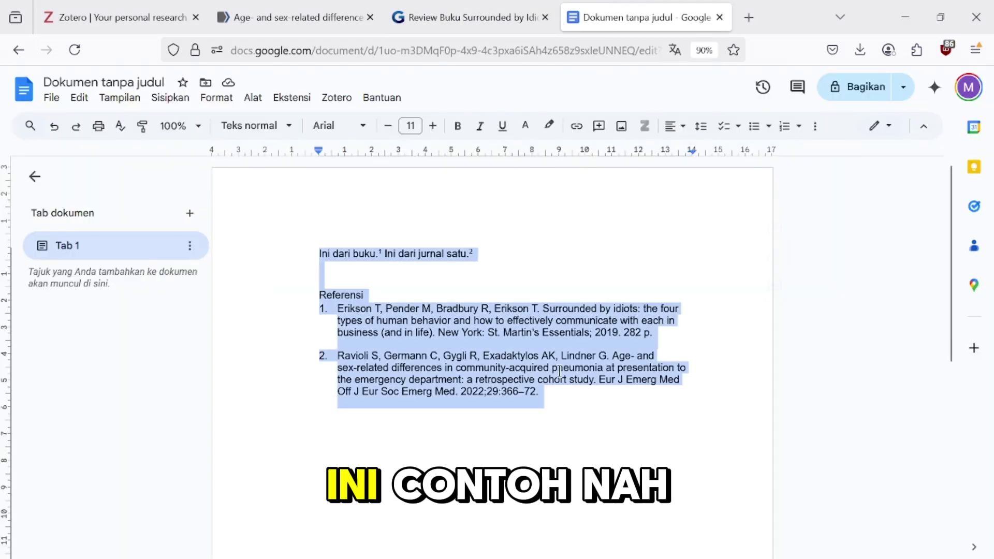
key(Delete)
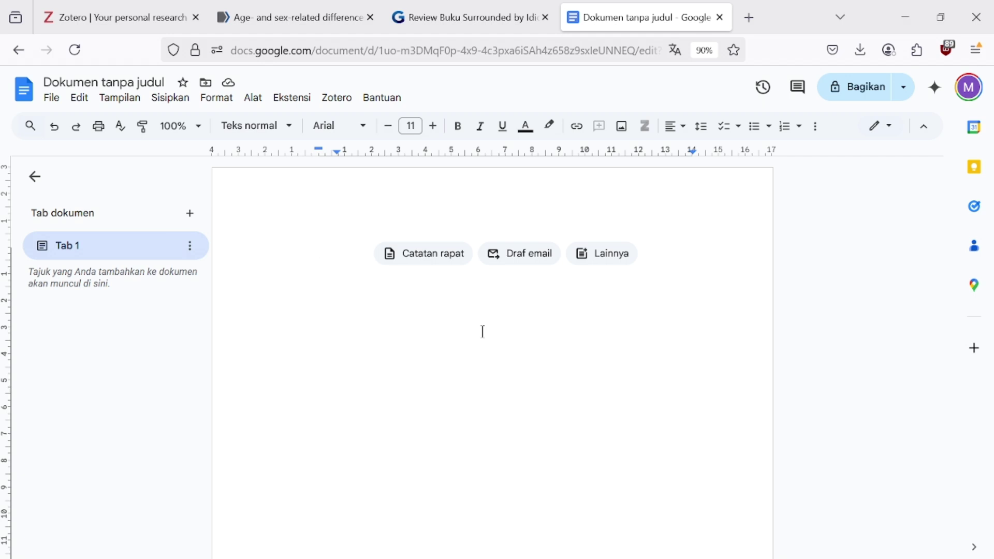
text(Ini dari jurnal.)
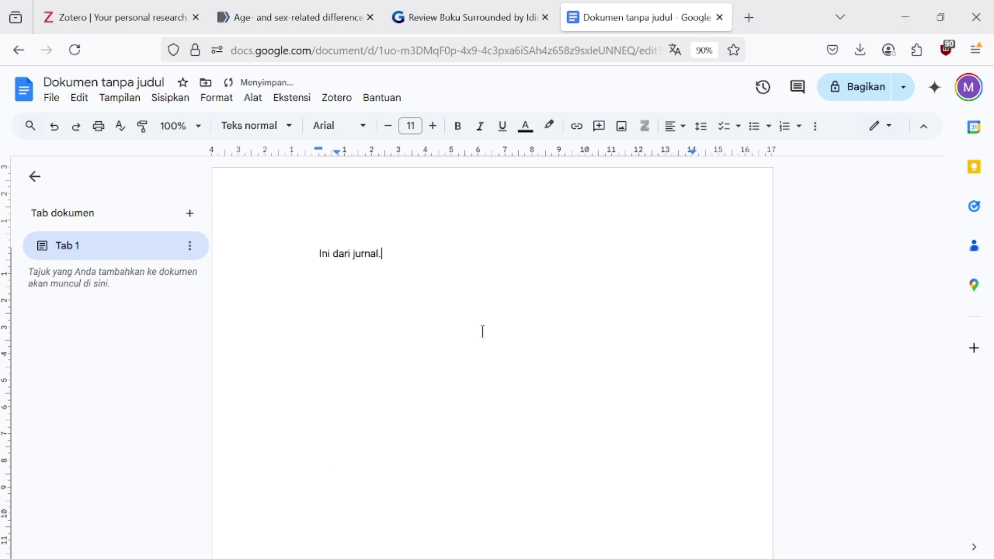
Insert a Zotero citation after "Ini dari jurnal." for the pneumonia article, finding it by the full title copied from PubMed
click(337, 97)
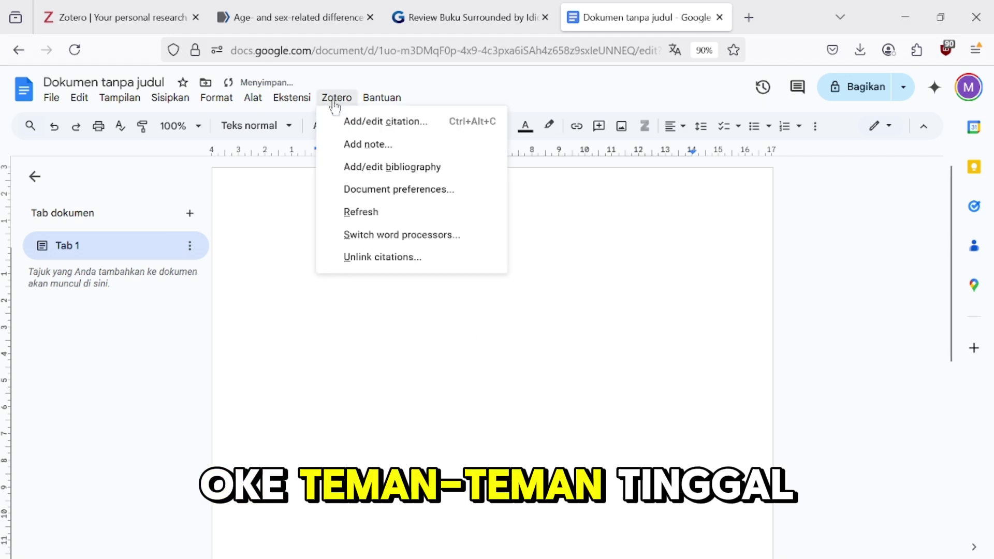
click(362, 122)
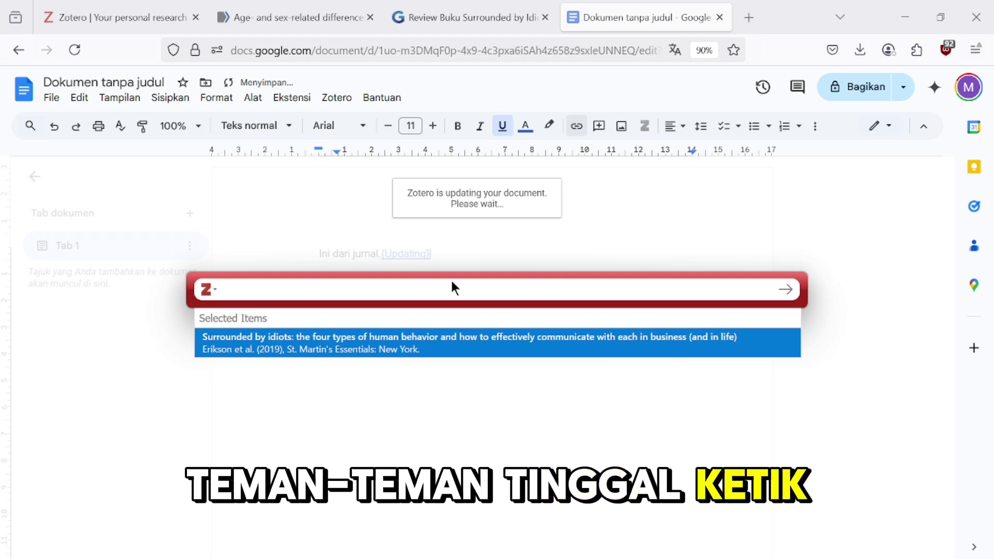
click(278, 17)
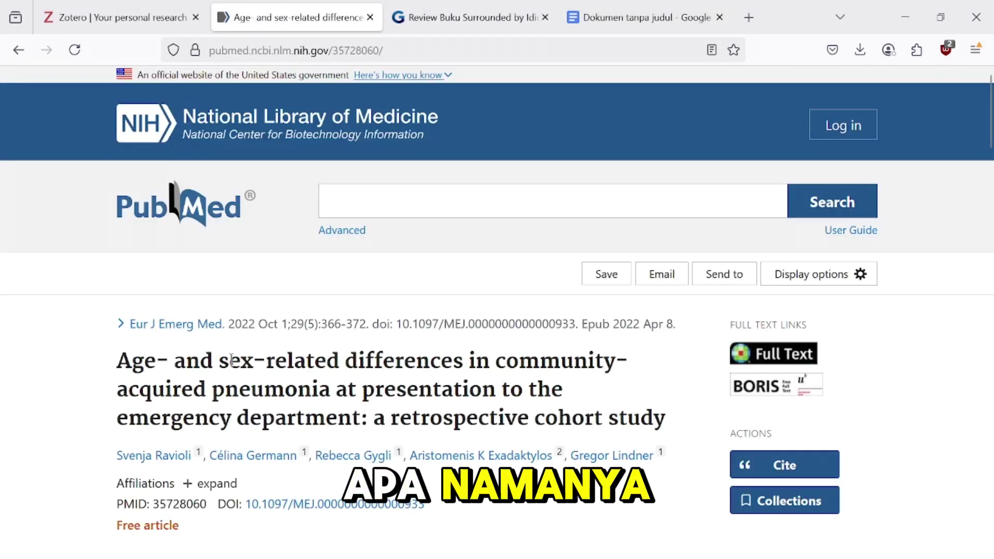
drag(119, 358, 672, 412)
key(ctrl+c)
click(678, 7)
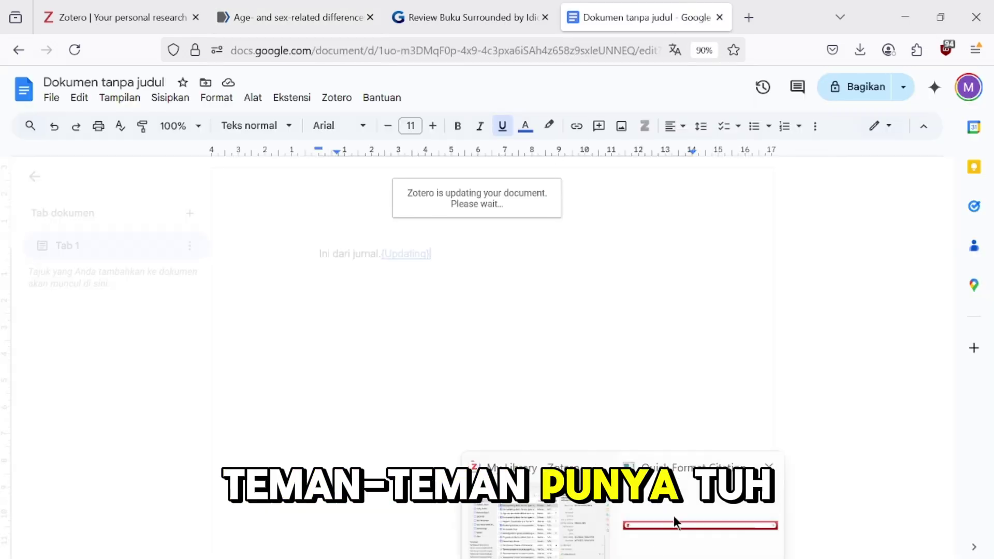
key(ctrl+v)
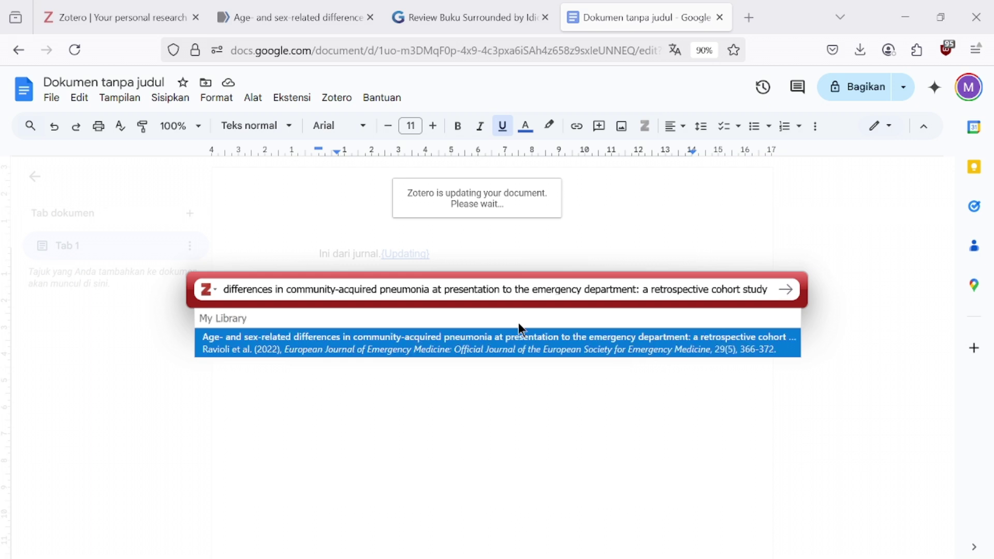
click(520, 329)
key(Return)
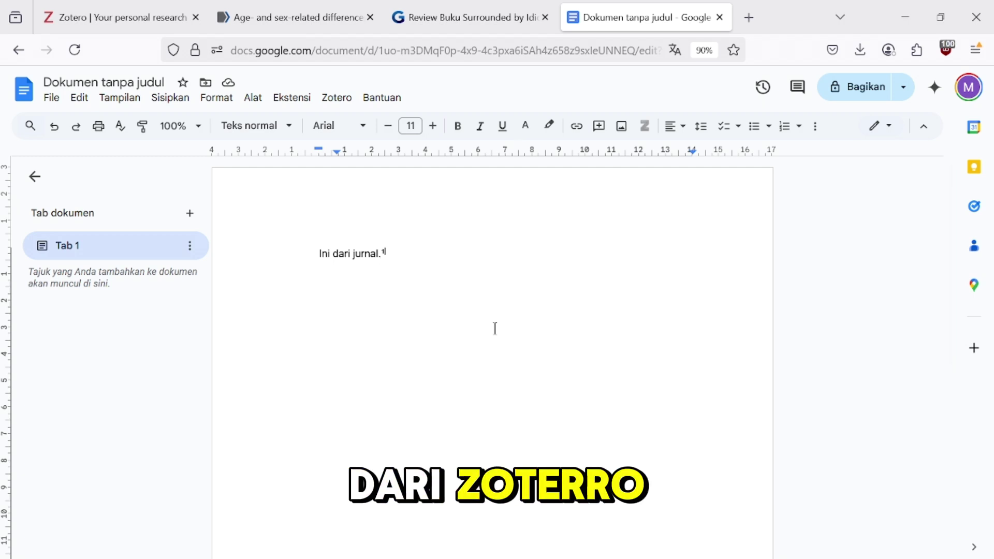
Add the heading "Referensi" below the cited sentence and insert the Zotero bibliography under it
key(Return)
key(Return)
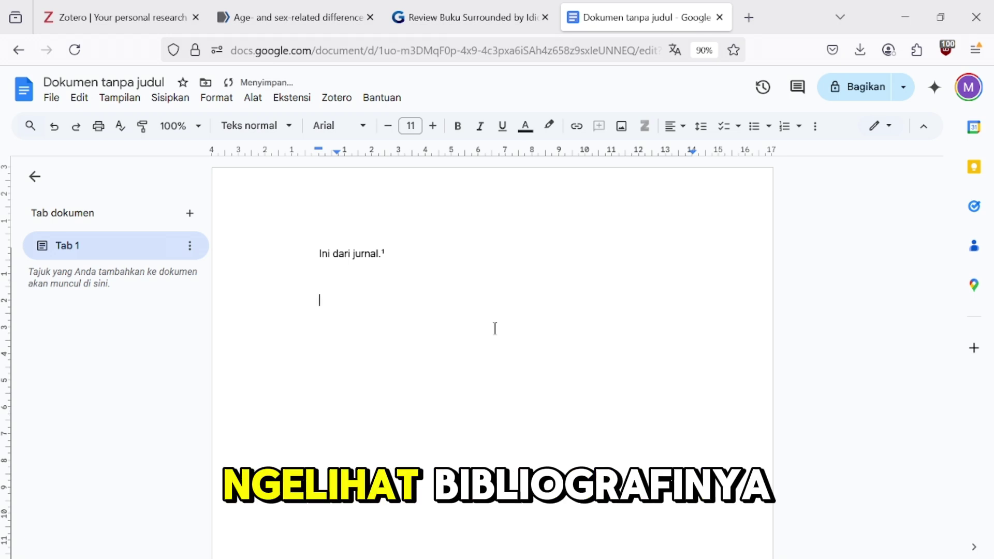
text(Refre)
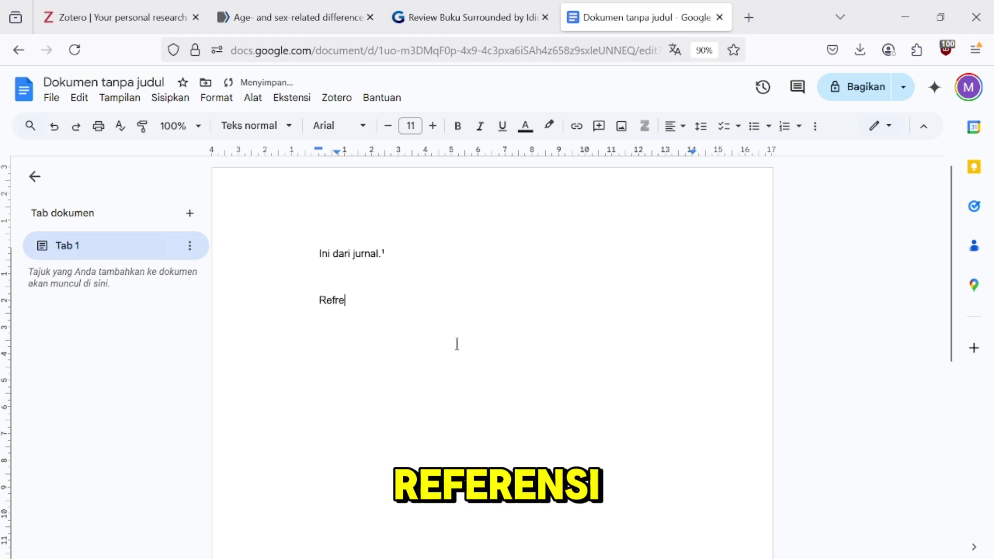
key(BackSpace)
text(erensi)
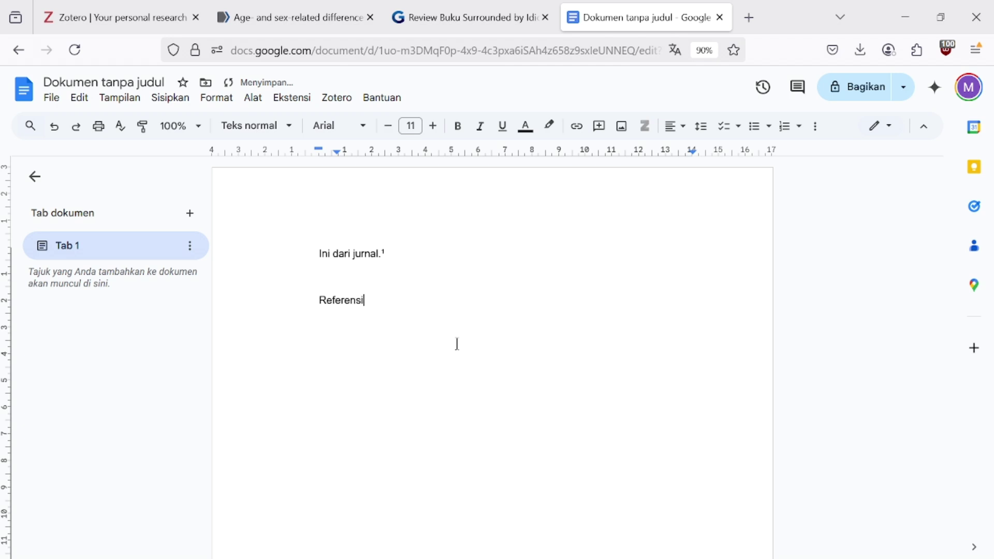
click(337, 97)
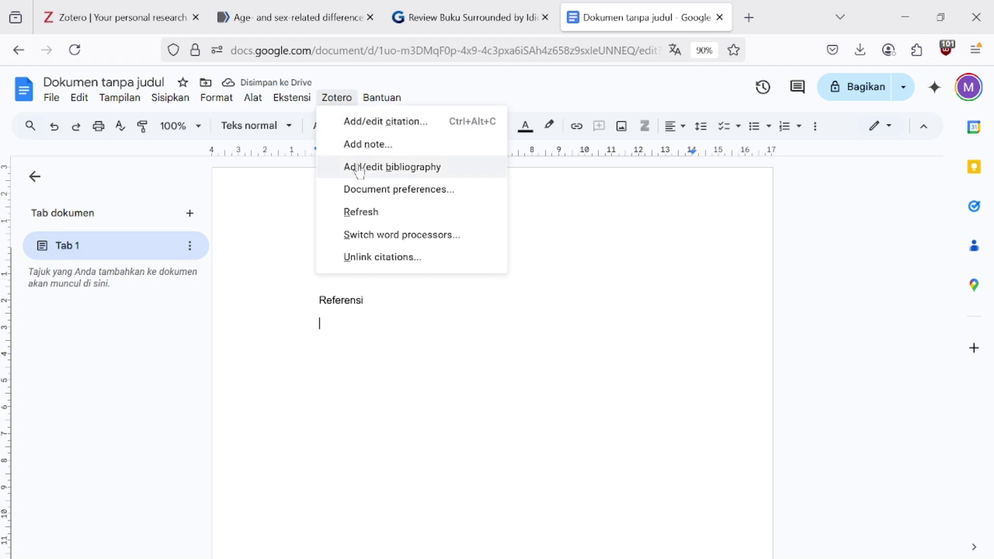
click(402, 171)
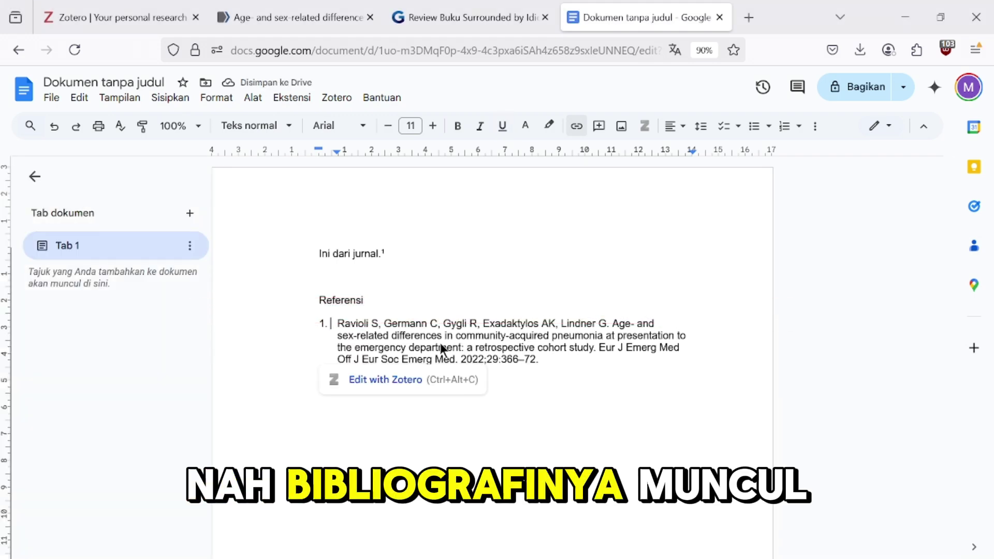
Insert "Ini dari buku." before the journal sentence and cite the book "Surrounded by idiots" after it with Zotero
click(305, 254)
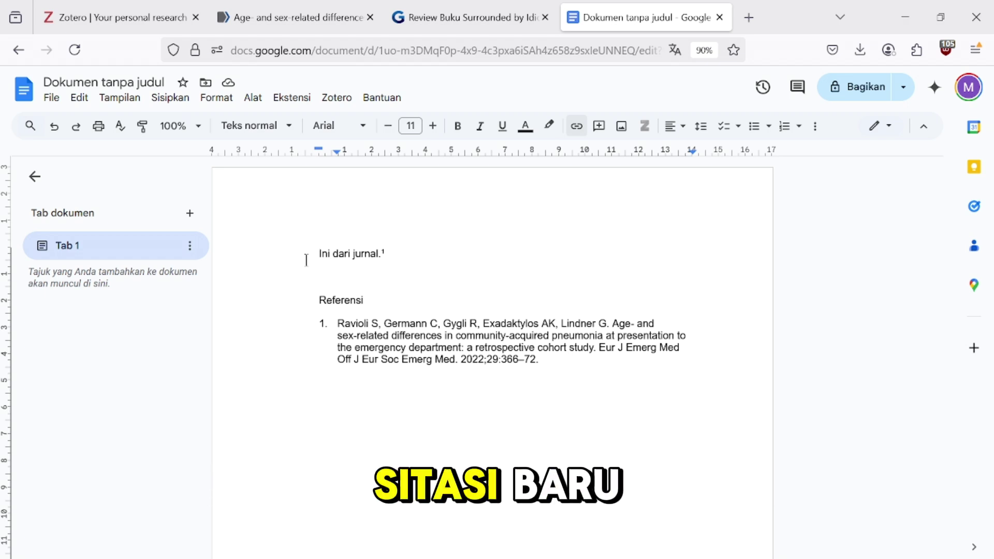
text(Ini dari buku.)
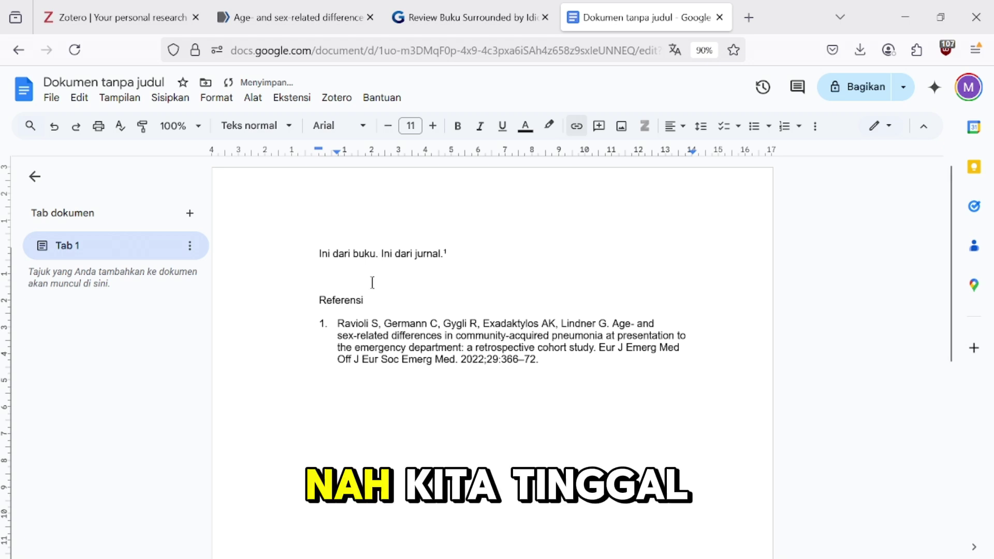
click(337, 98)
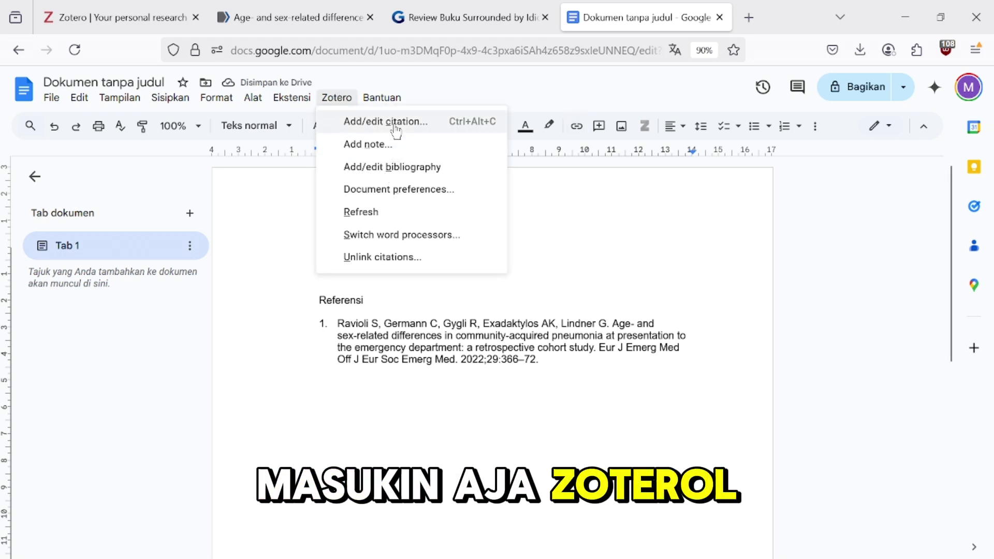
click(352, 121)
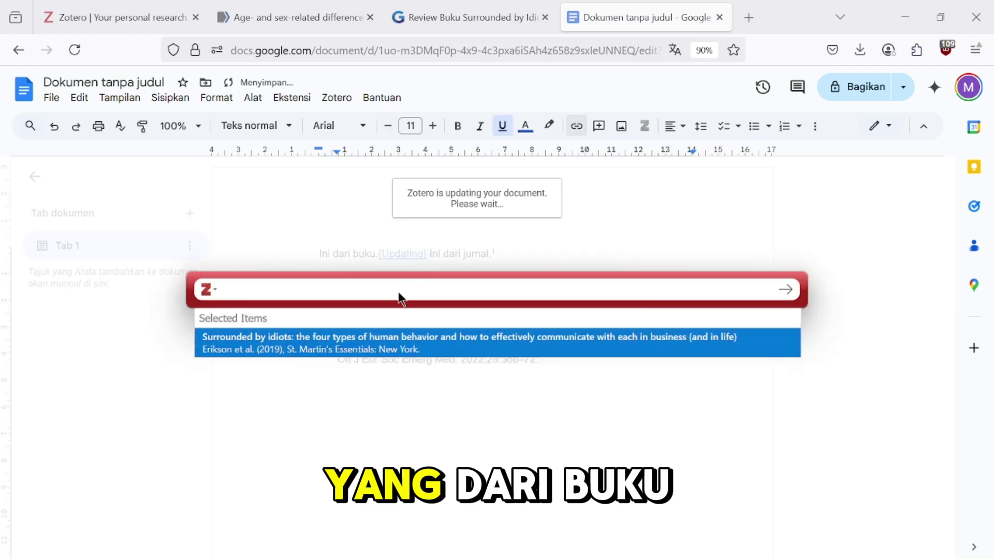
click(262, 342)
key(Return)
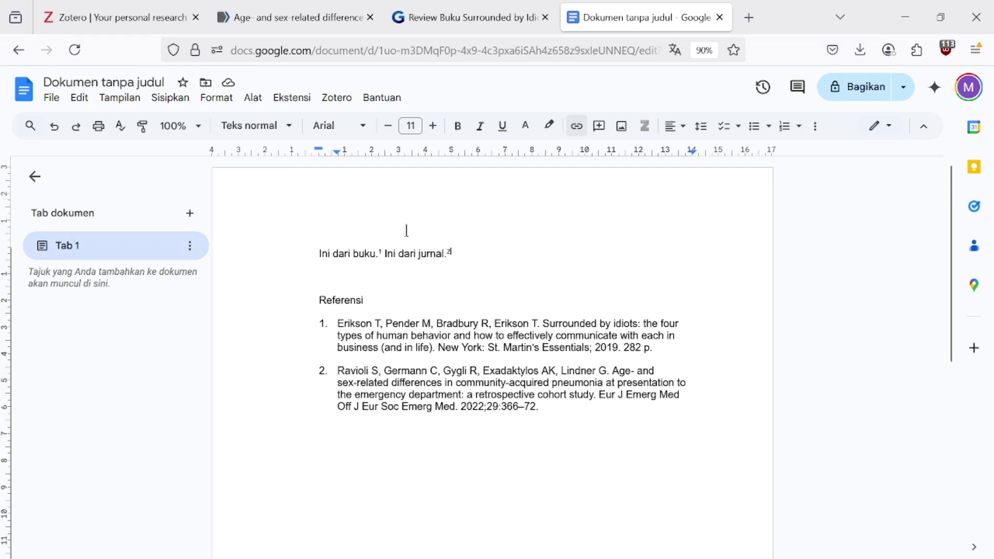
click(374, 342)
click(488, 407)
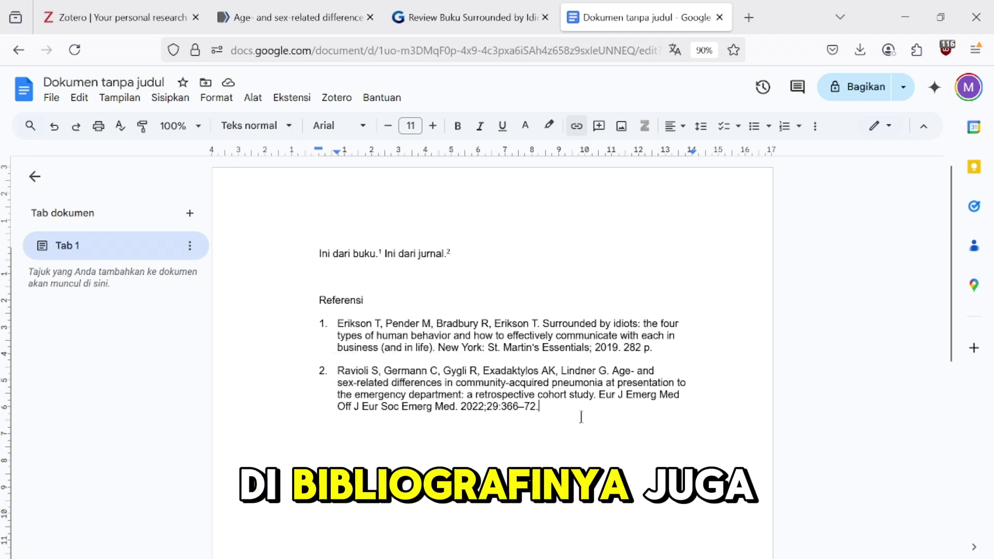
click(403, 279)
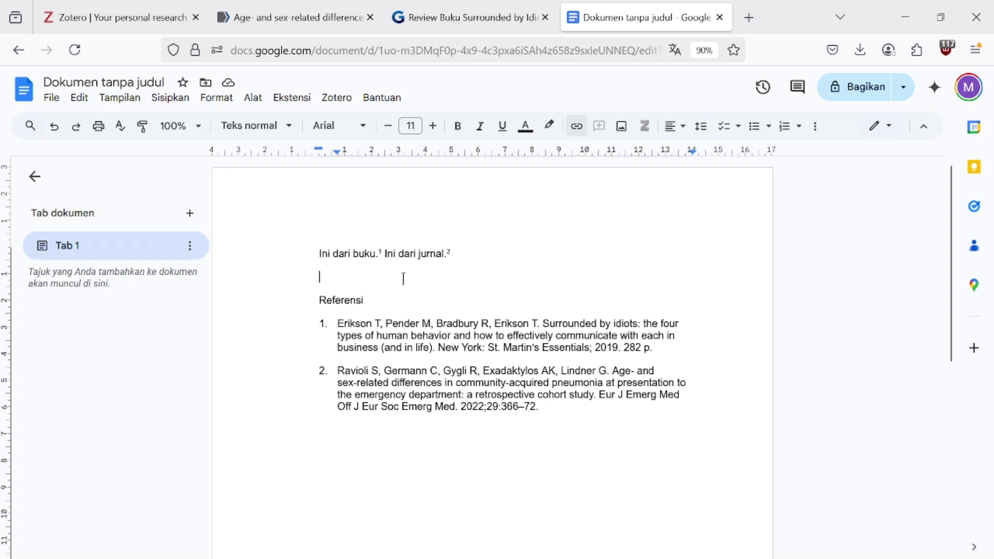